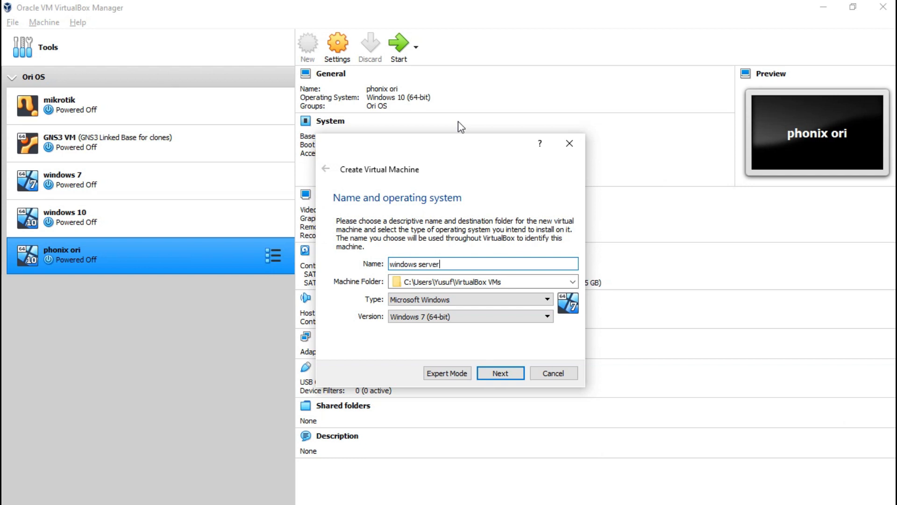
# Set the 'windows server' VM's version to Other Windows (64-bit) and move on to memory sizing.
pyautogui.click(505, 316)
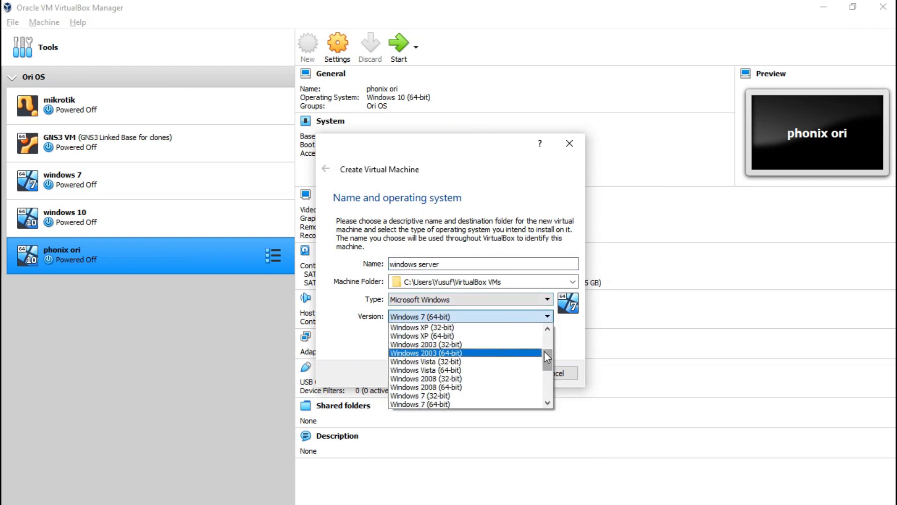
pyautogui.moveTo(544, 351); pyautogui.dragTo(546, 385)
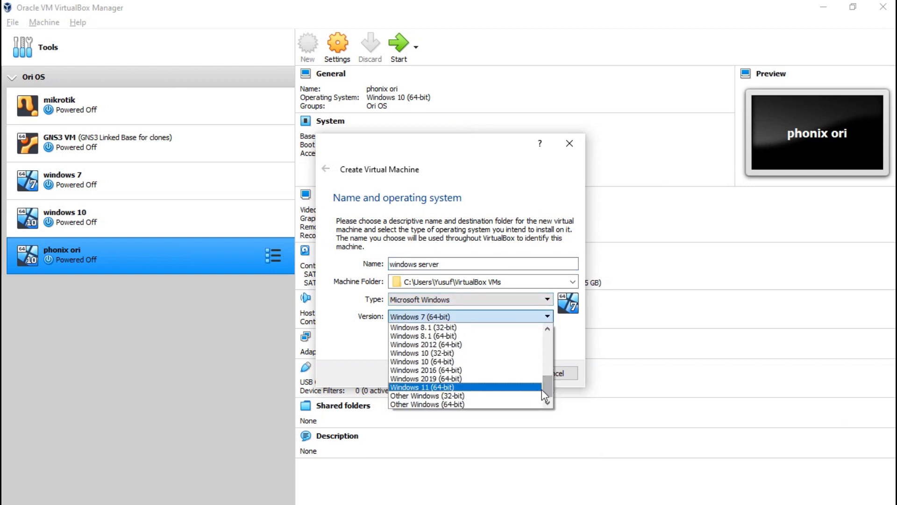
pyautogui.click(486, 404)
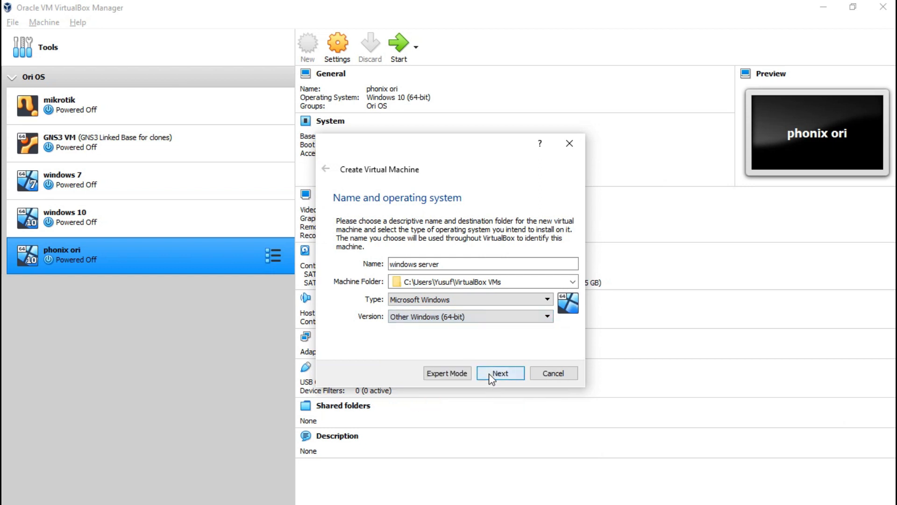
pyautogui.click(491, 374)
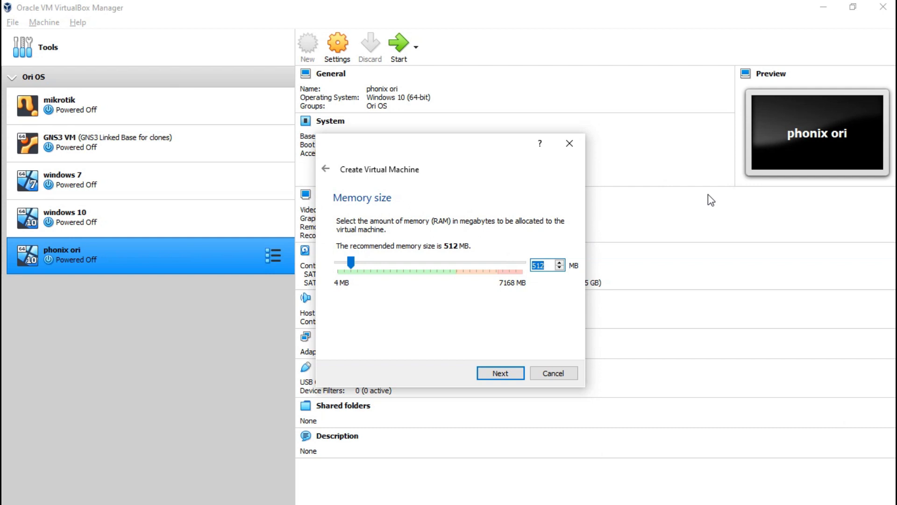
# Keep 512 MB memory and choose a new dynamically allocated virtual hard disk.
pyautogui.click(511, 372)
pyautogui.click(514, 374)
pyautogui.click(507, 395)
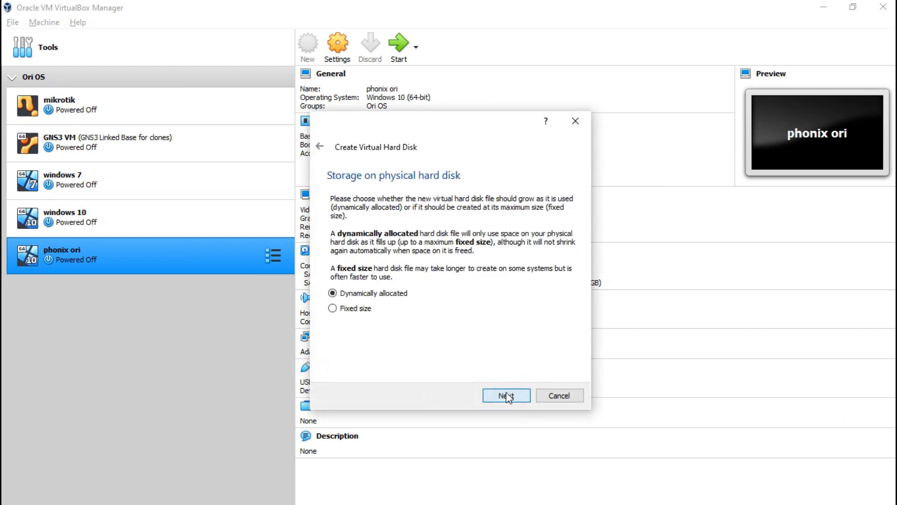
pyautogui.click(508, 397)
# Set the disk size to 15 GB and create the VM.
pyautogui.click(554, 269)
pyautogui.press('BackSpace')
pyautogui.write('150,00 GB')
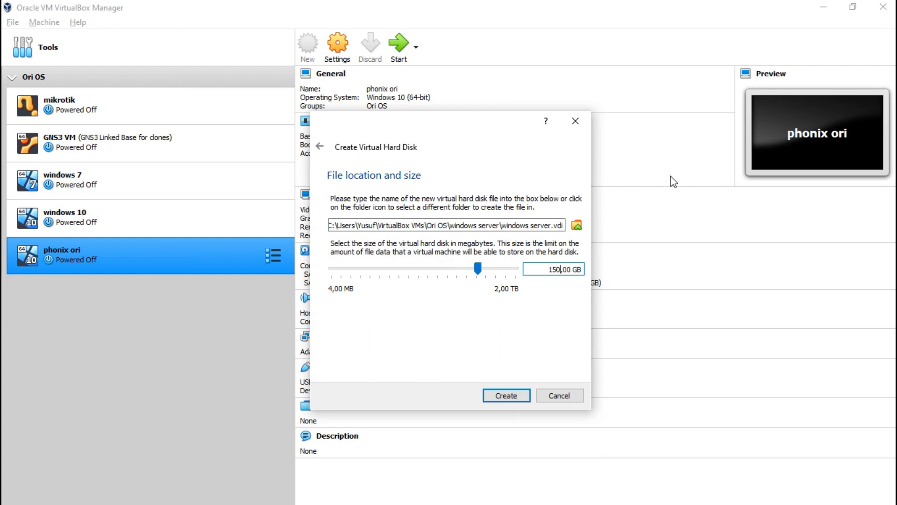
pyautogui.press('BackSpace')
pyautogui.click(507, 393)
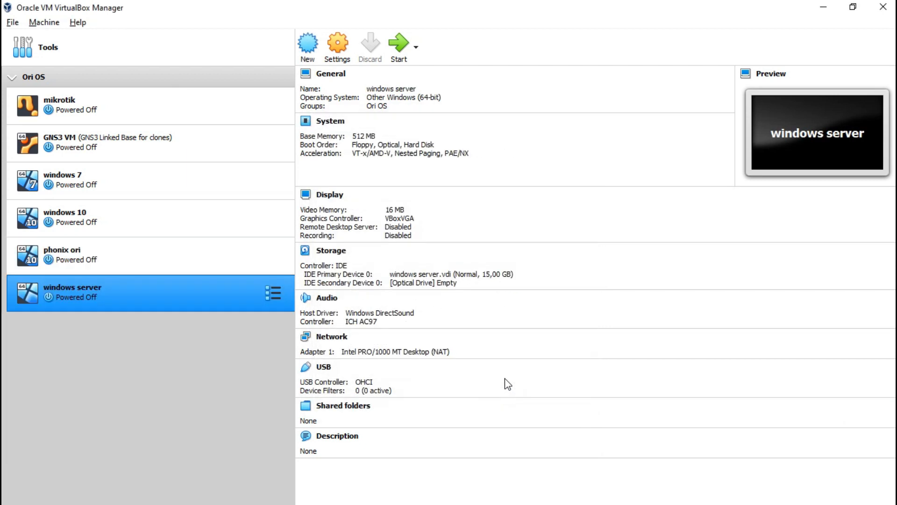
# Start the VM from the added en_windows_server_2019_updated_sept_2019_x64 ISO as start-up disk.
pyautogui.click(401, 56)
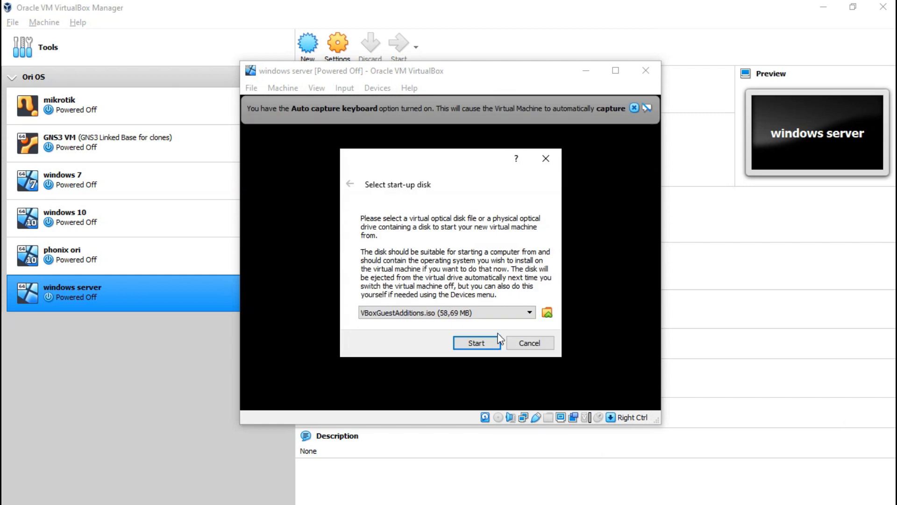
pyautogui.click(547, 313)
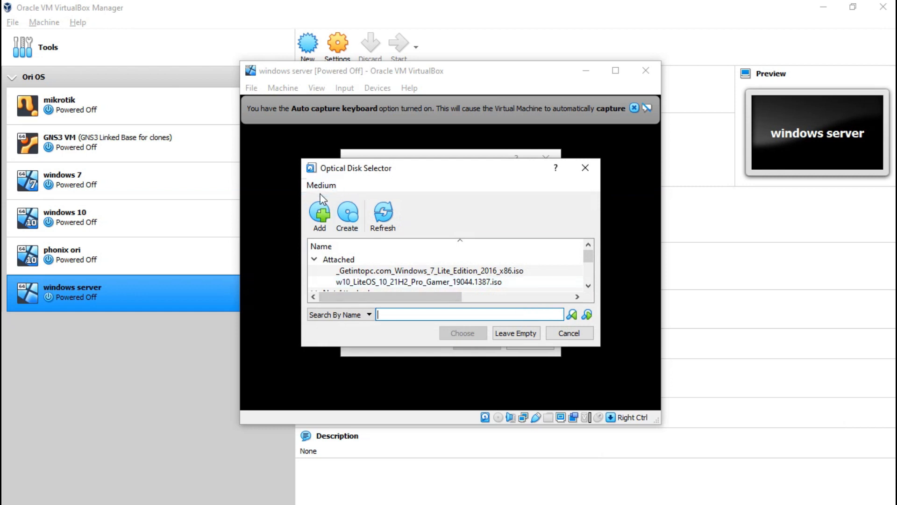
pyautogui.click(320, 214)
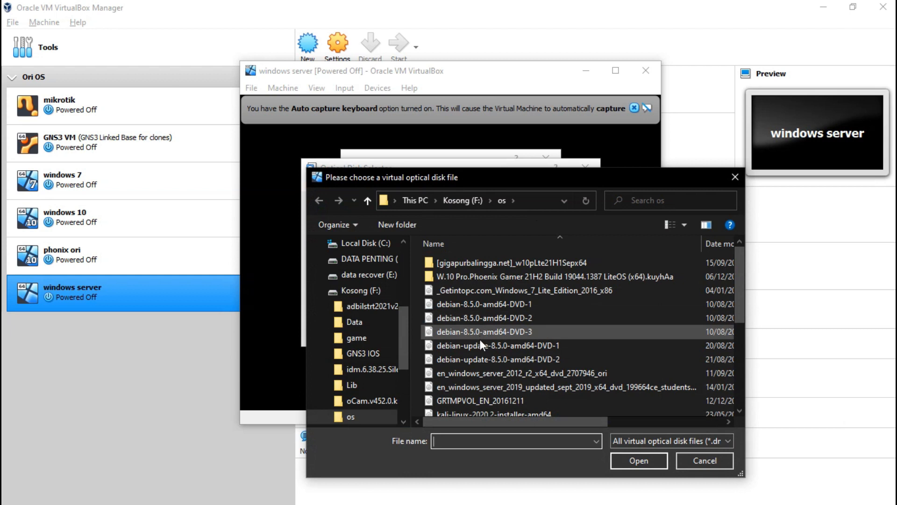
pyautogui.click(484, 384)
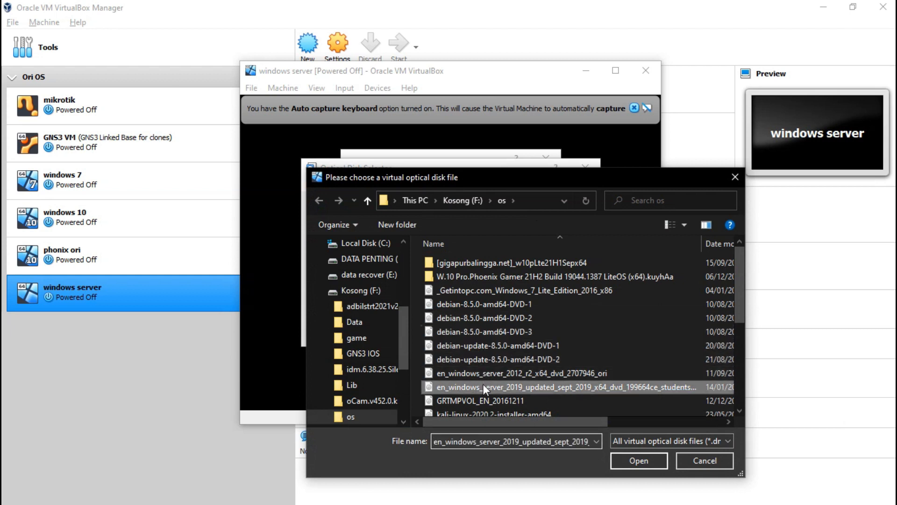
pyautogui.doubleClick(603, 390)
pyautogui.click(465, 334)
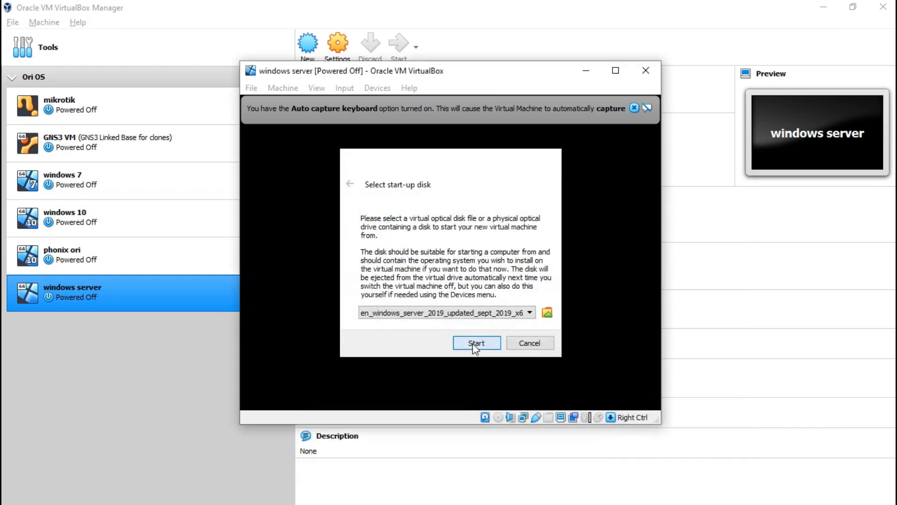
pyautogui.click(473, 343)
# Dismiss the capture notices and power off the VM after its 0xc0000017 memory error.
pyautogui.click(636, 108)
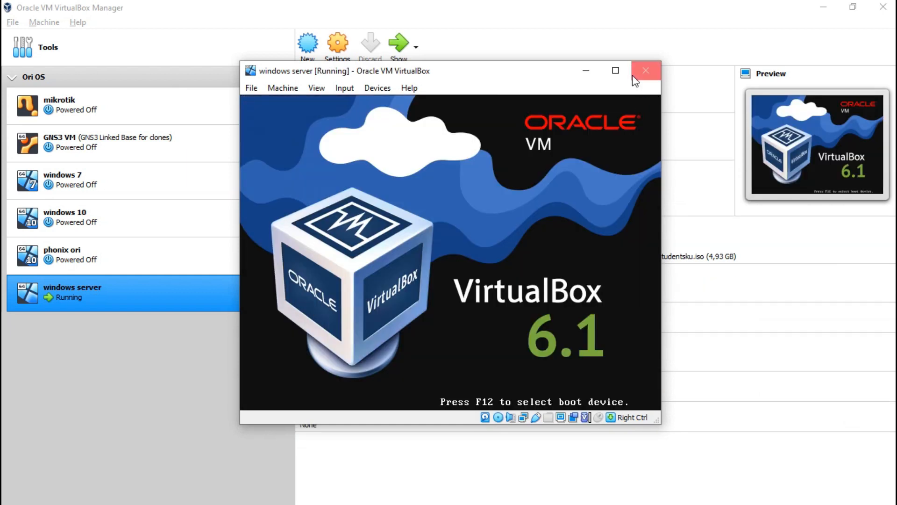
pyautogui.click(615, 70)
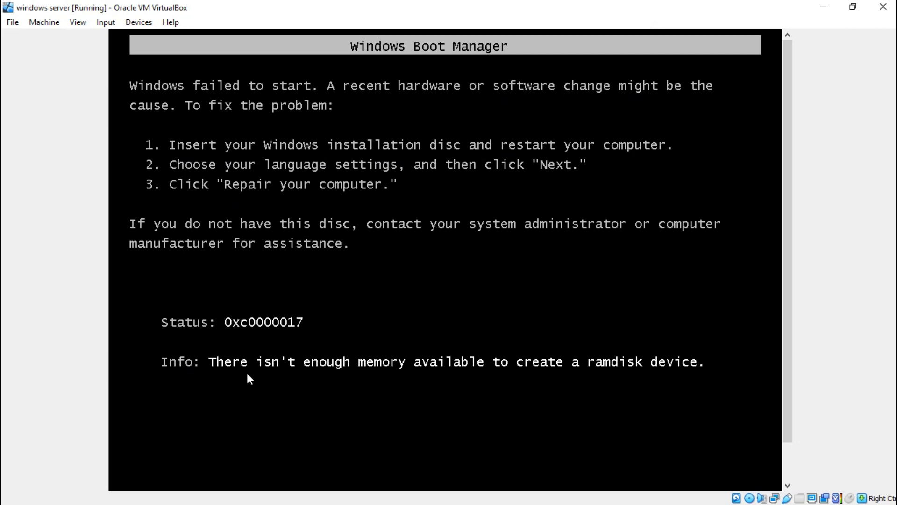
pyautogui.click(626, 372)
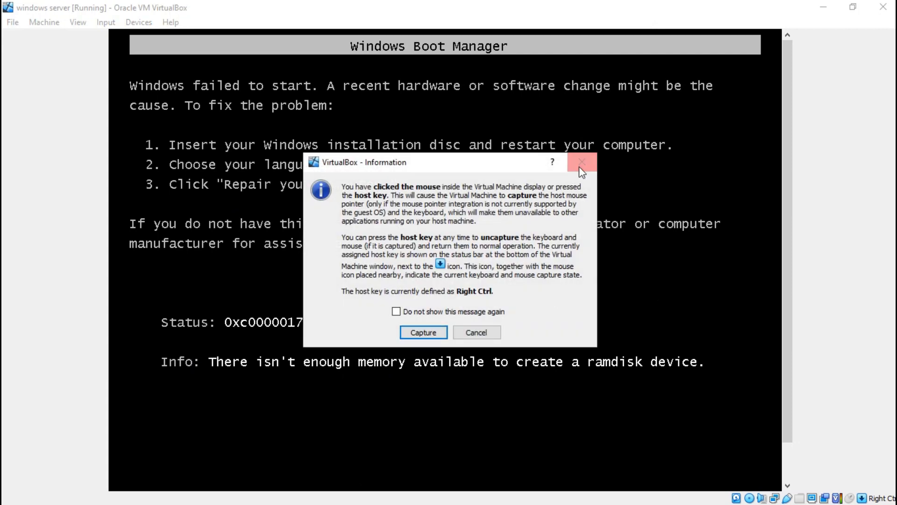
pyautogui.click(579, 168)
pyautogui.click(883, 7)
pyautogui.click(430, 270)
pyautogui.click(408, 287)
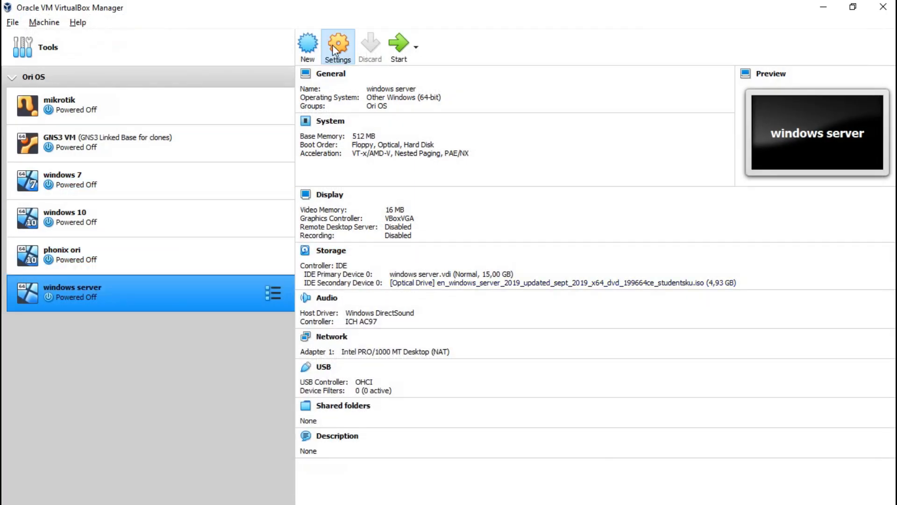
# Set Base Memory to 2000 MB in the VM's System settings and save.
pyautogui.click(347, 76)
pyautogui.click(309, 133)
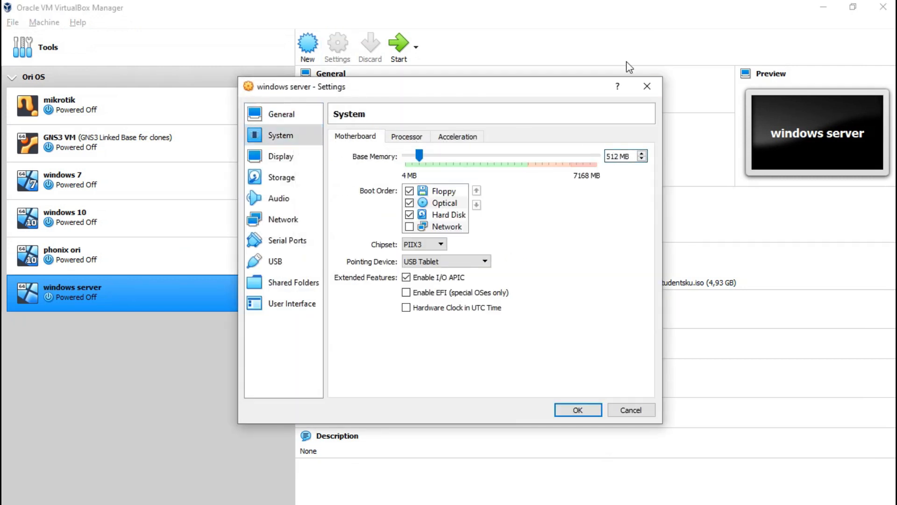
pyautogui.press('BackSpace')
pyautogui.press('BackSpace')
pyautogui.press('BackSpace')
pyautogui.write('2000')
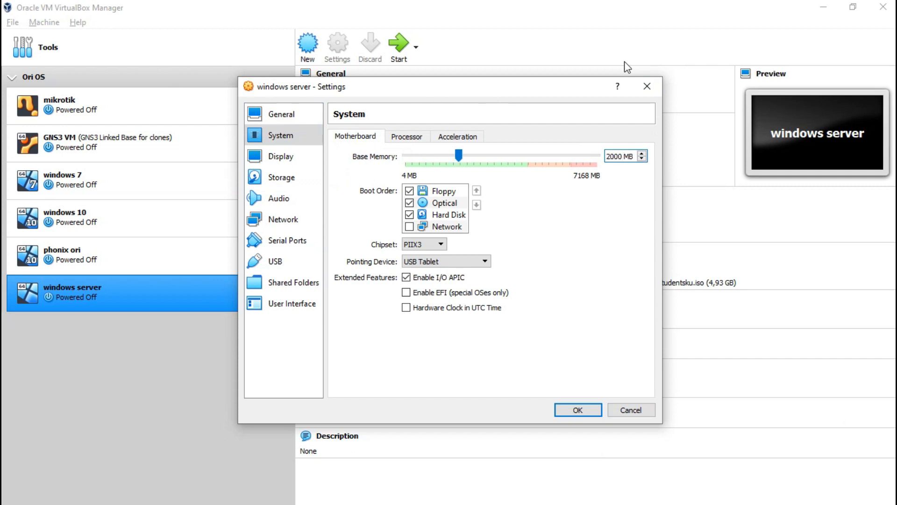
pyautogui.click(578, 411)
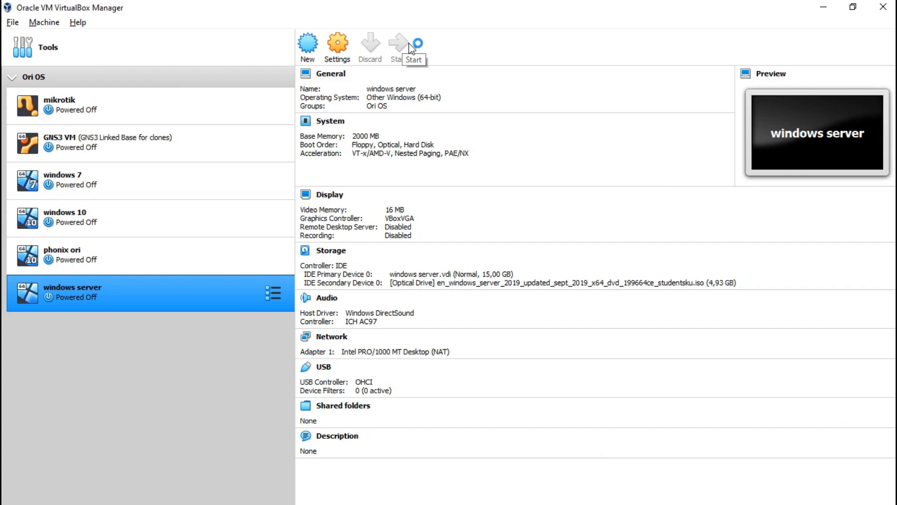
# Restart the VM and continue past the English (United States) language page toward activation.
pyautogui.click(411, 49)
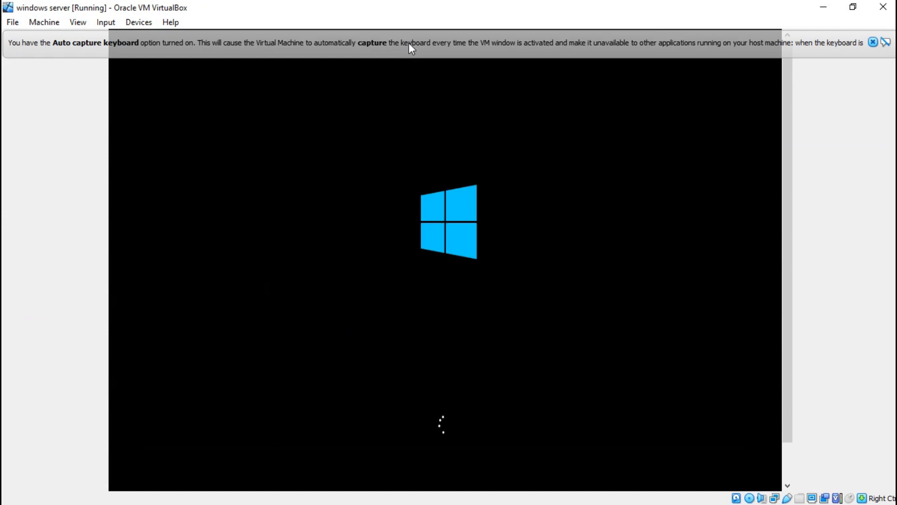
pyautogui.click(873, 42)
pyautogui.click(873, 43)
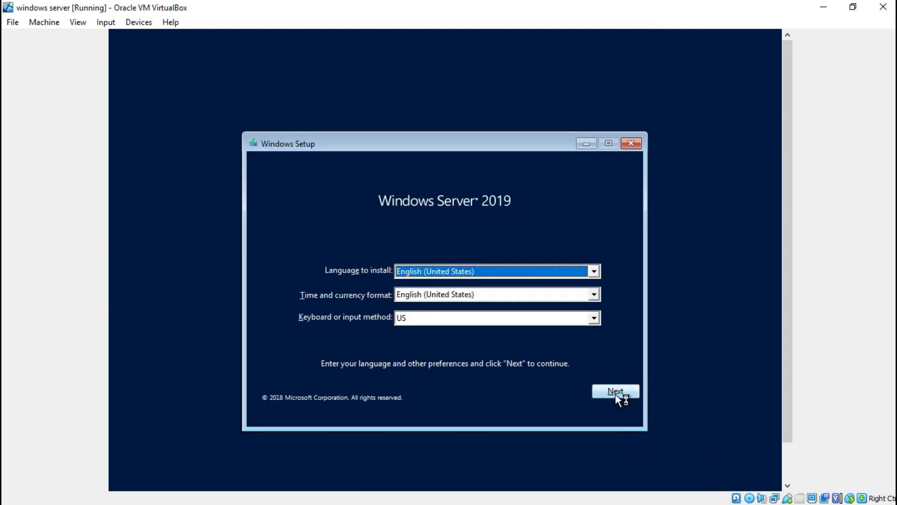
pyautogui.click(464, 285)
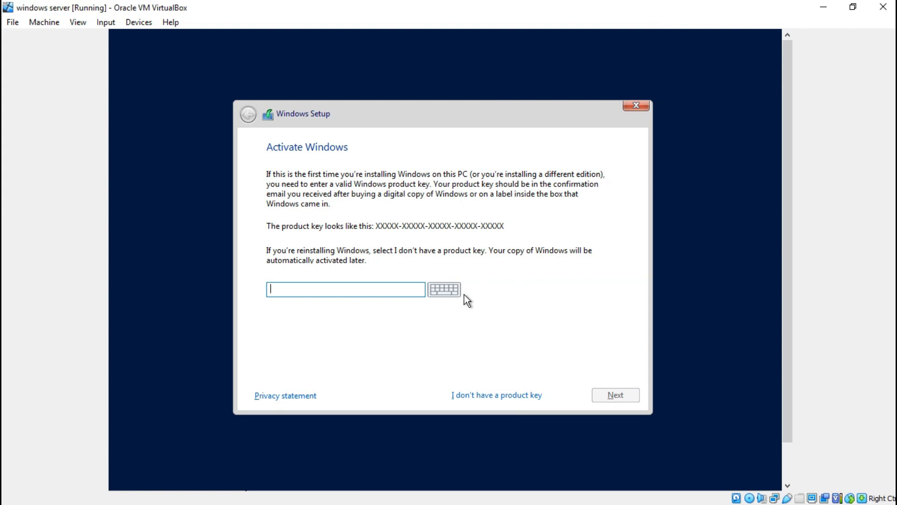
# Skip the product key, choose Standard (Desktop Experience), accept the license, and pick Custom install.
pyautogui.click(482, 396)
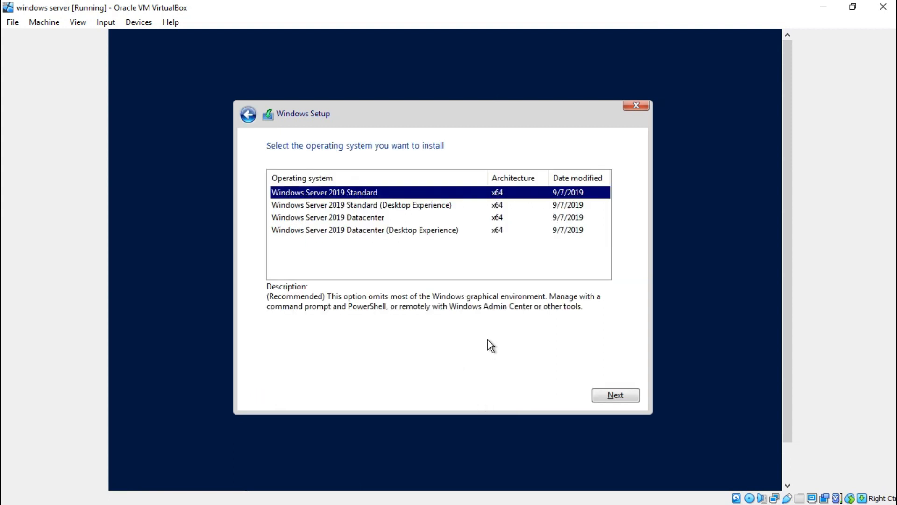
pyautogui.click(439, 206)
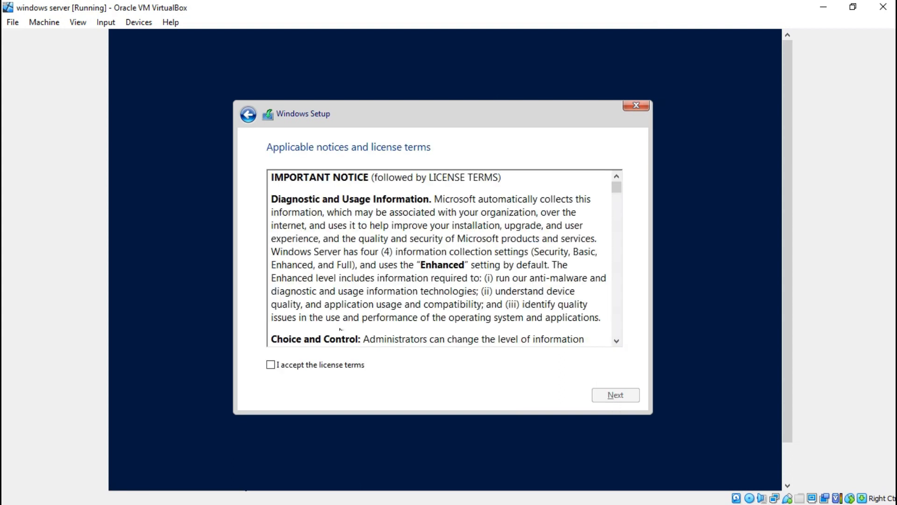
pyautogui.click(271, 364)
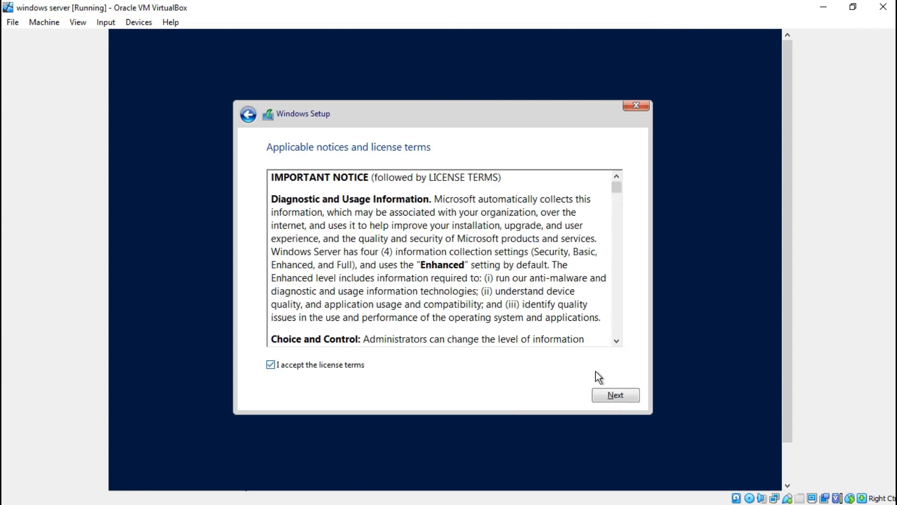
pyautogui.click(615, 395)
pyautogui.click(479, 279)
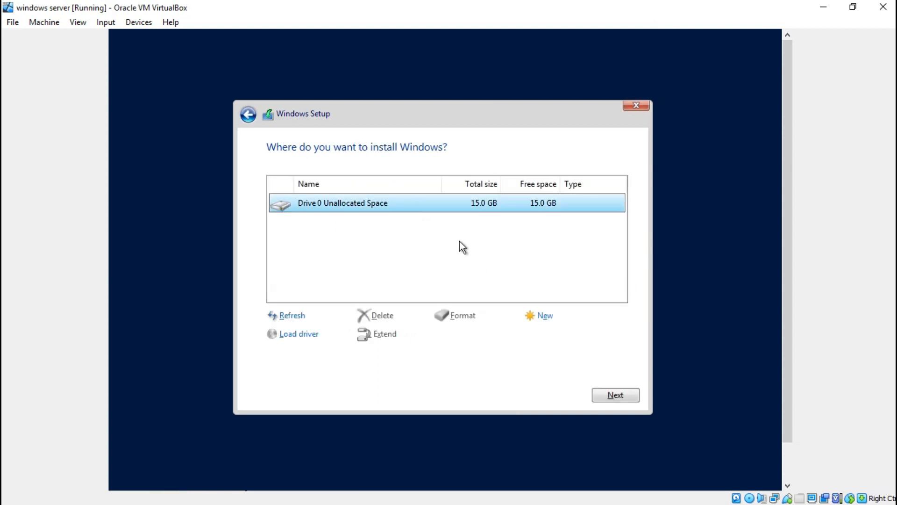
# Create a 15360 MB partition and install Windows onto Drive 0 Partition 2.
pyautogui.click(550, 321)
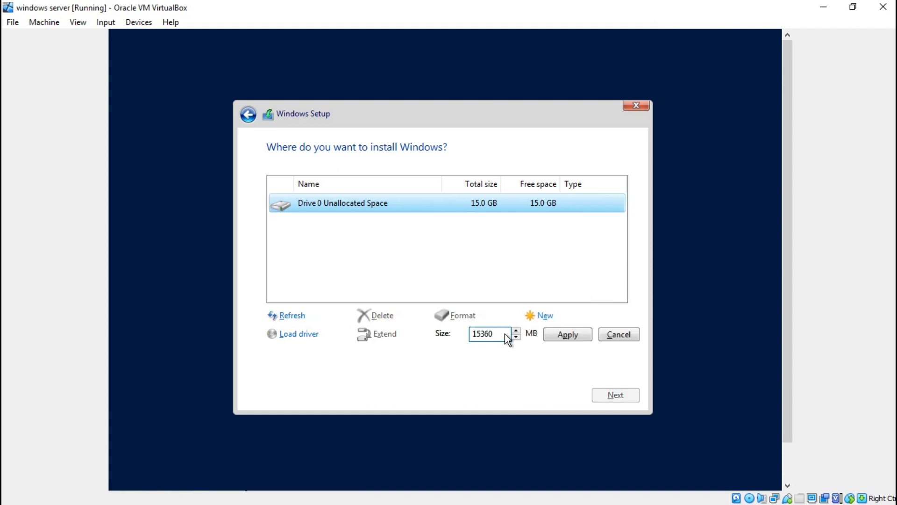
pyautogui.click(608, 335)
pyautogui.click(585, 335)
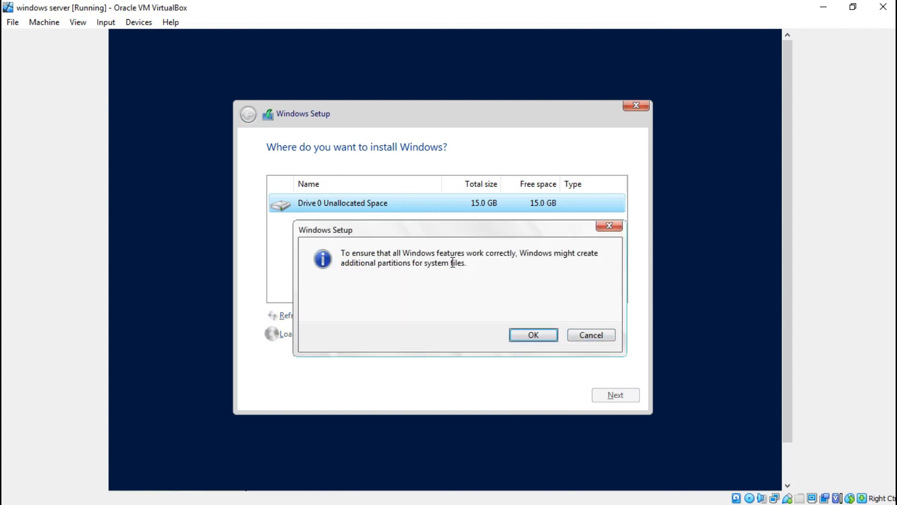
pyautogui.click(541, 335)
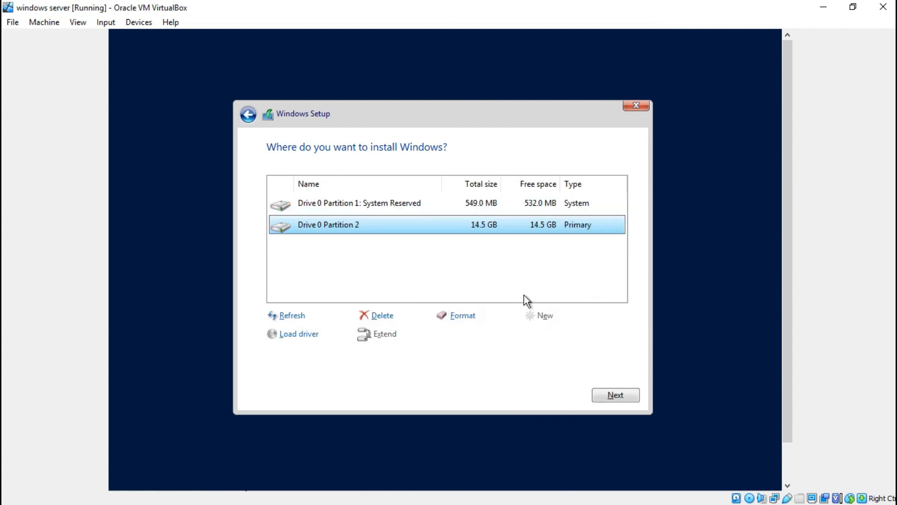
pyautogui.click(438, 209)
pyautogui.click(438, 224)
pyautogui.click(606, 395)
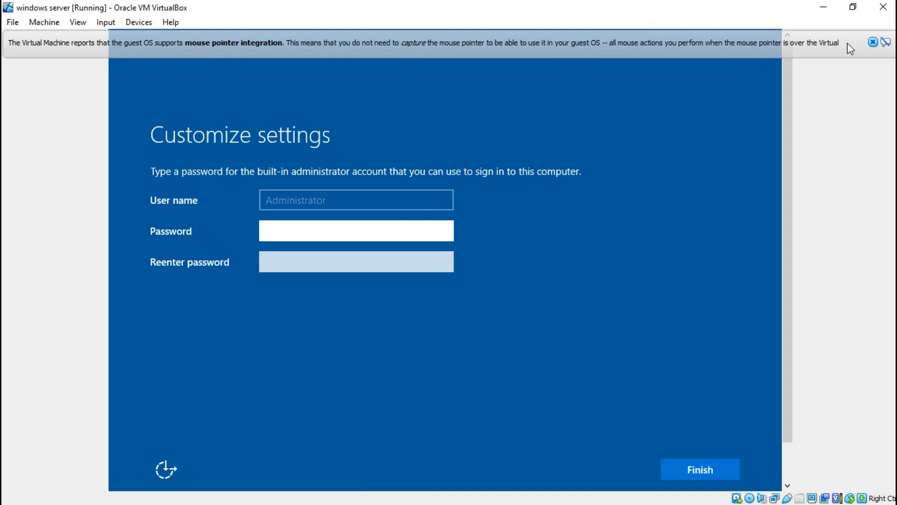
# Enter the administrator password in both password fields and finish setup.
pyautogui.write('P@ssw0rd1')
pyautogui.press('Tab')
pyautogui.write('P@ssw0rd1')
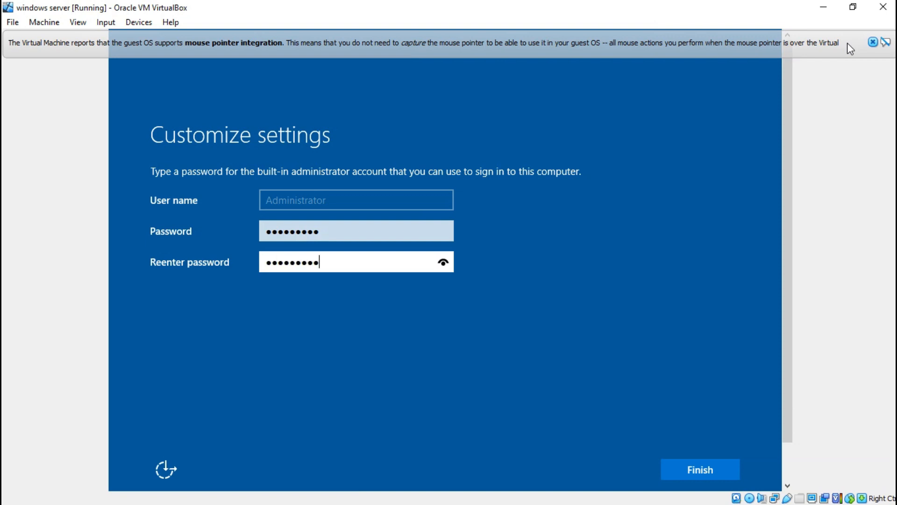
pyautogui.press('Return')
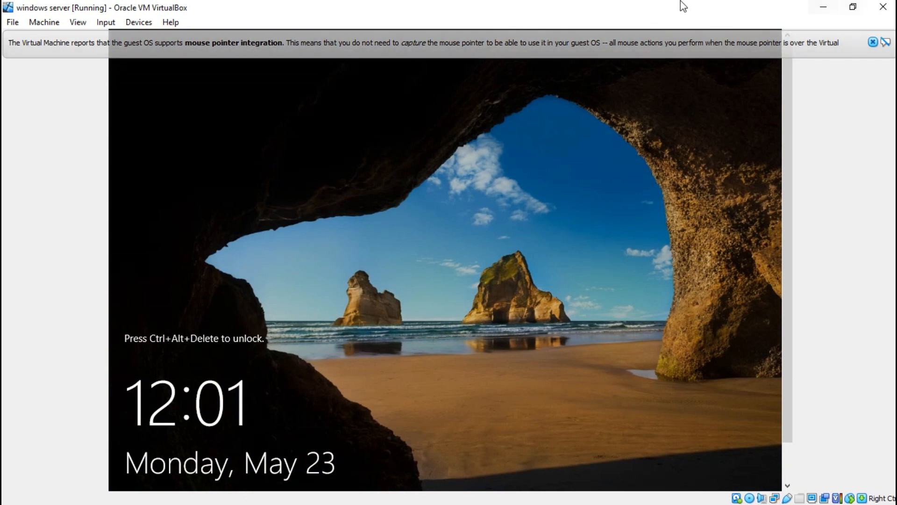
# Dismiss the notice and send Ctrl-Alt-Del to the guest via Input > Keyboard.
pyautogui.click(871, 42)
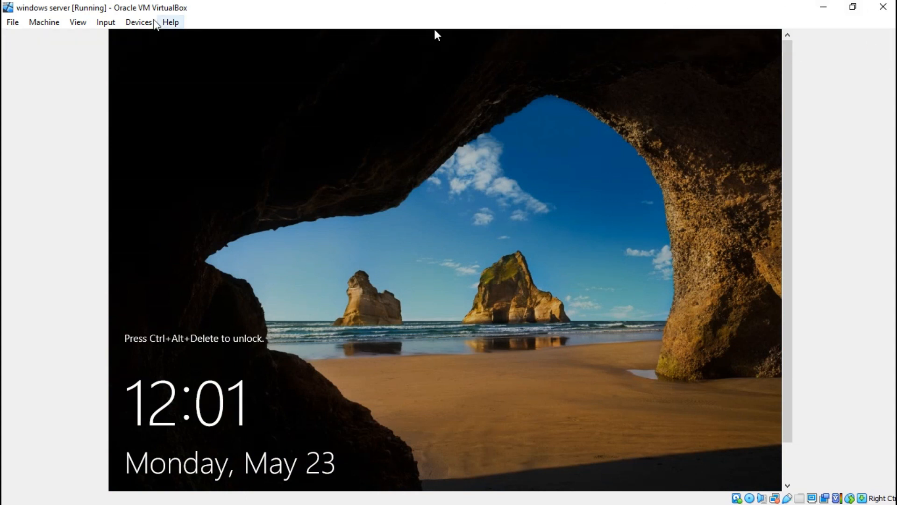
pyautogui.click(106, 22)
pyautogui.moveTo(114, 38)
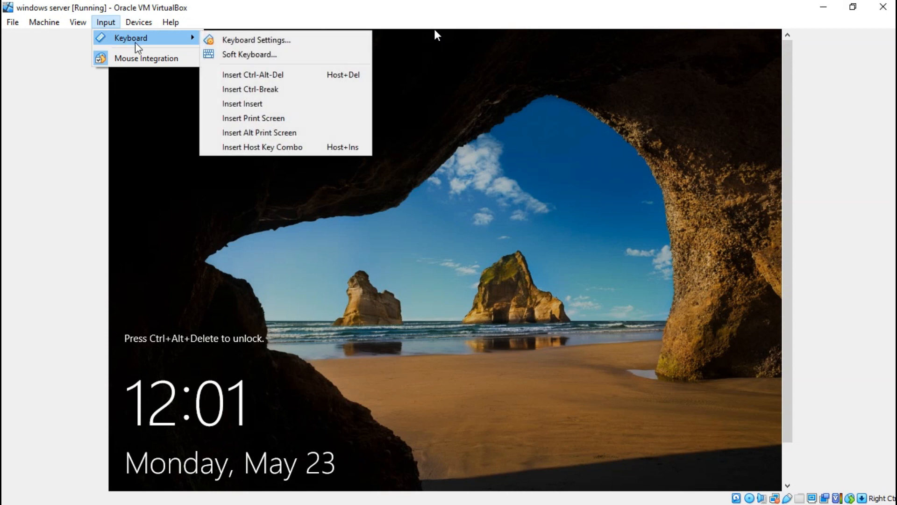
pyautogui.click(252, 74)
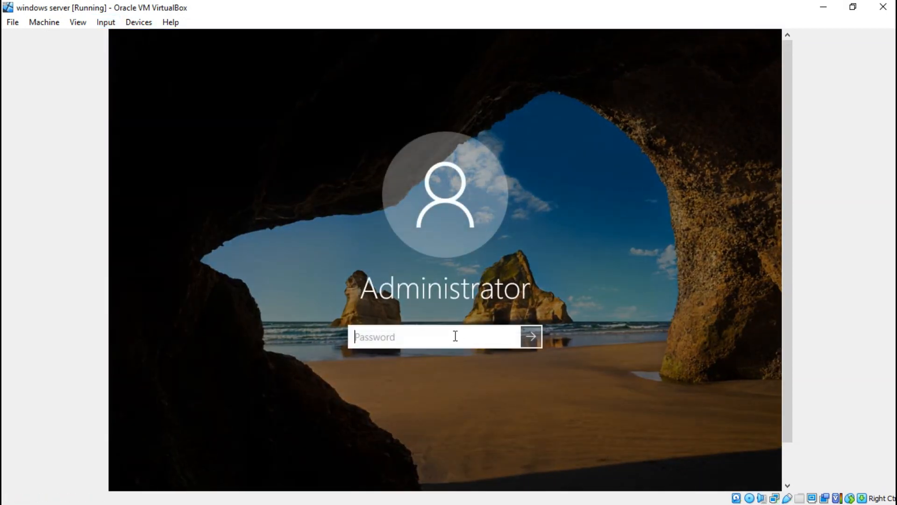
# Type the Administrator password, correcting typos, and sign in to the desktop.
pyautogui.write('••••••')
pyautogui.press('BackSpace')
pyautogui.write('••')
pyautogui.press('BackSpace')
pyautogui.write('•••')
pyautogui.press('Return')
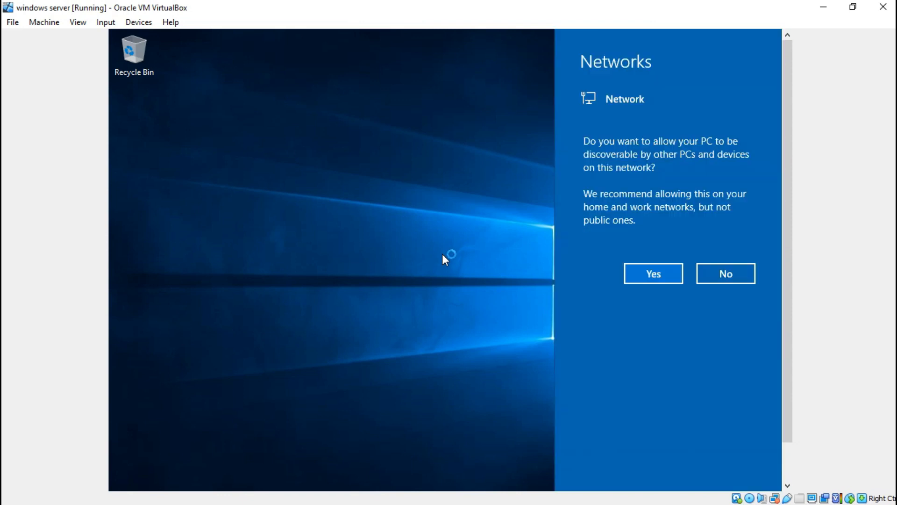
# Allow network discovery with Yes, then scroll the VM display while Server Manager opens.
pyautogui.click(660, 268)
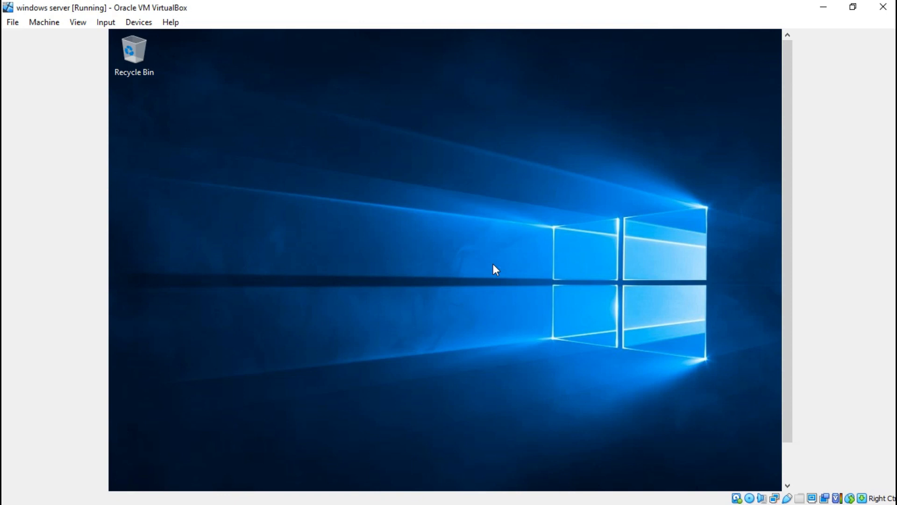
pyautogui.moveTo(786, 183); pyautogui.dragTo(787, 221)
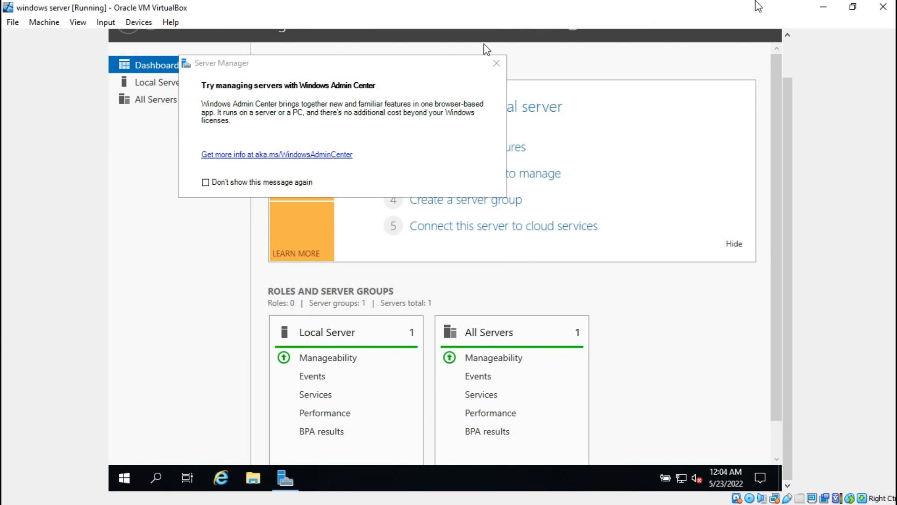
# Minimize the windows server VM window to bring VirtualBox Manager back.
pyautogui.click(812, 6)
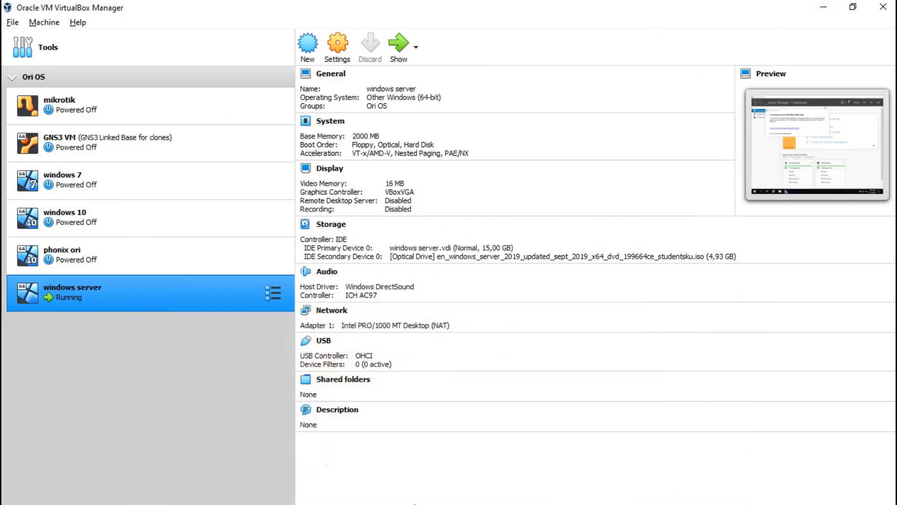